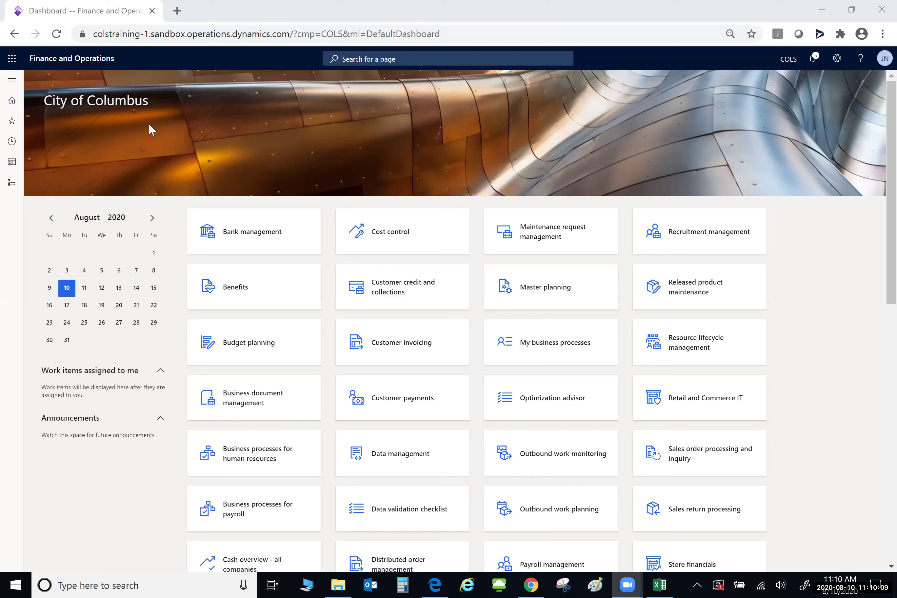
# Step: Open the Budget analysis page saved in the favorites
pyautogui.click(15, 125)
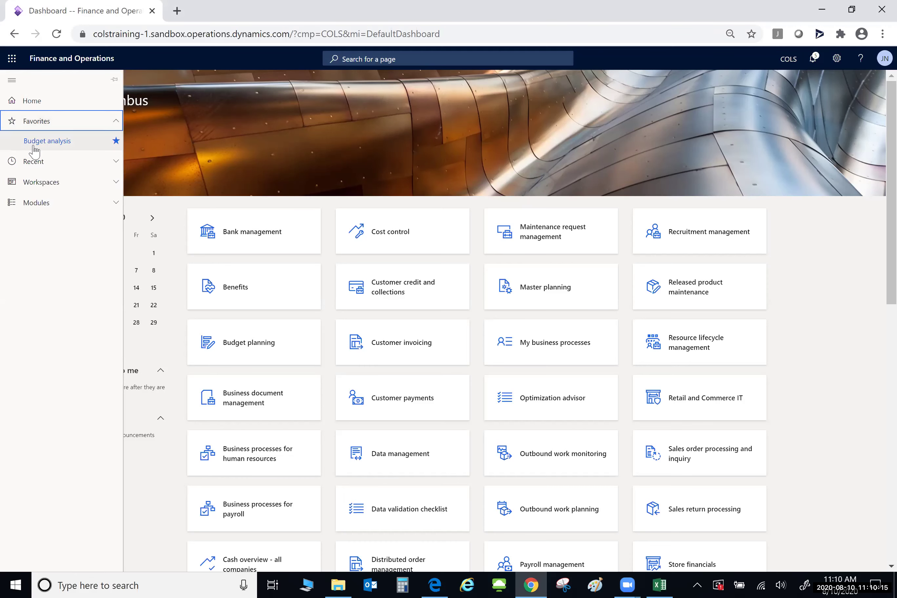
pyautogui.click(62, 143)
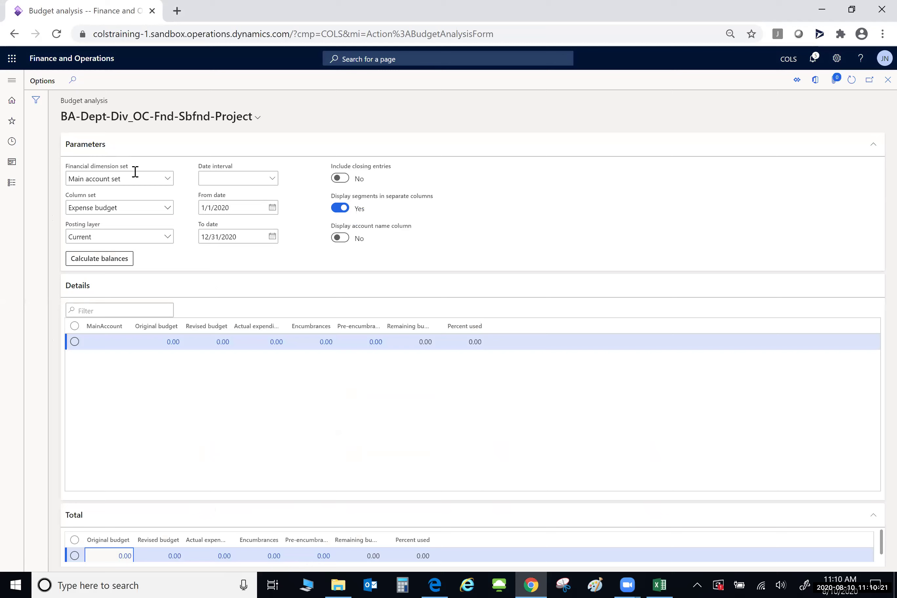
# Step: Filter the financial dimension sets by "budgetanalysis", choose BudgetAnalysis Dept-Div-OC-Fd-Sfd-Project and calculate the balances
pyautogui.click(168, 180)
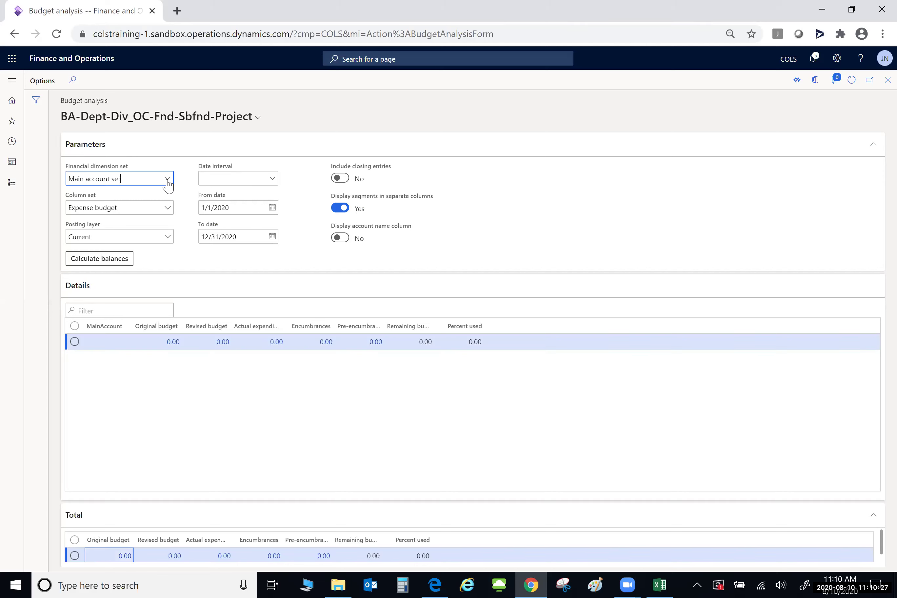
pyautogui.click(167, 181)
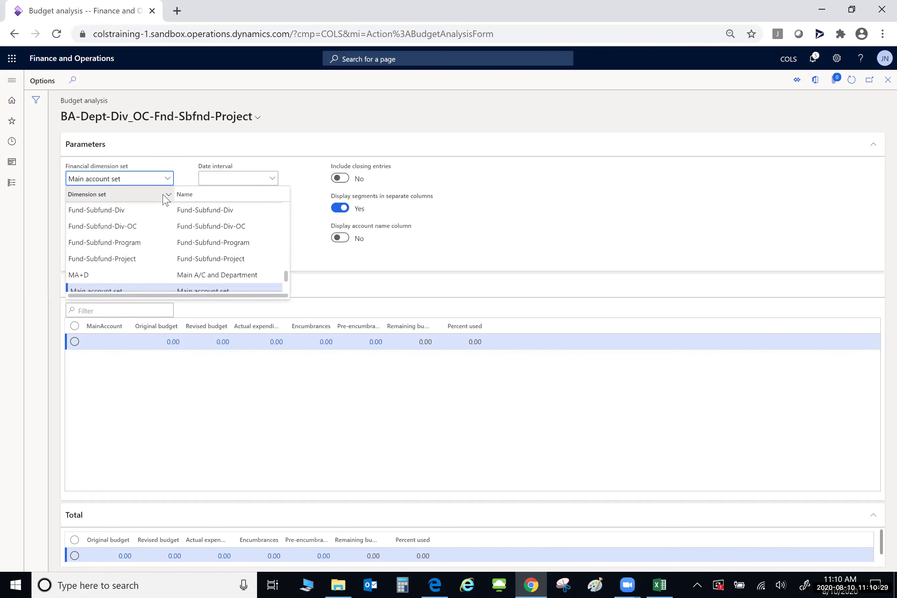
pyautogui.click(164, 195)
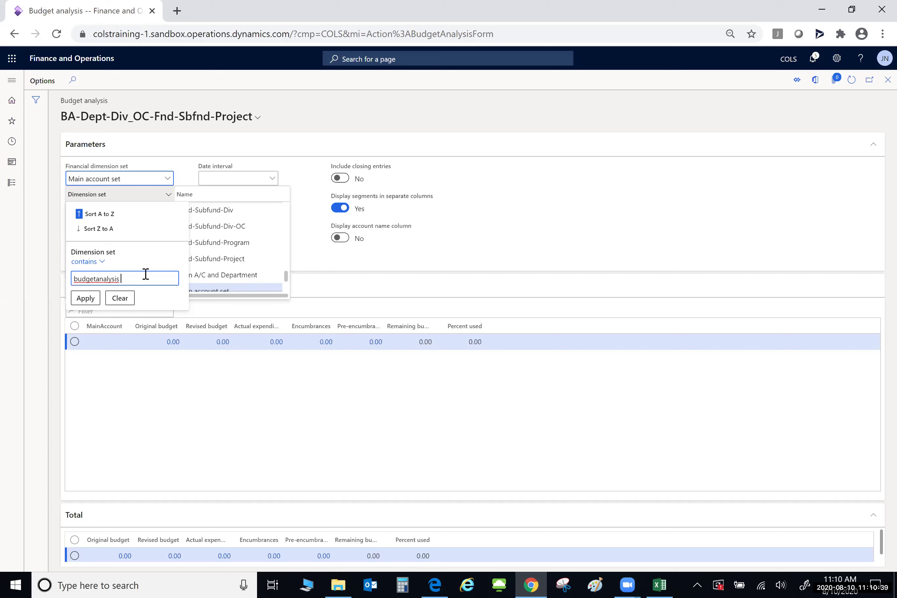
pyautogui.click(85, 301)
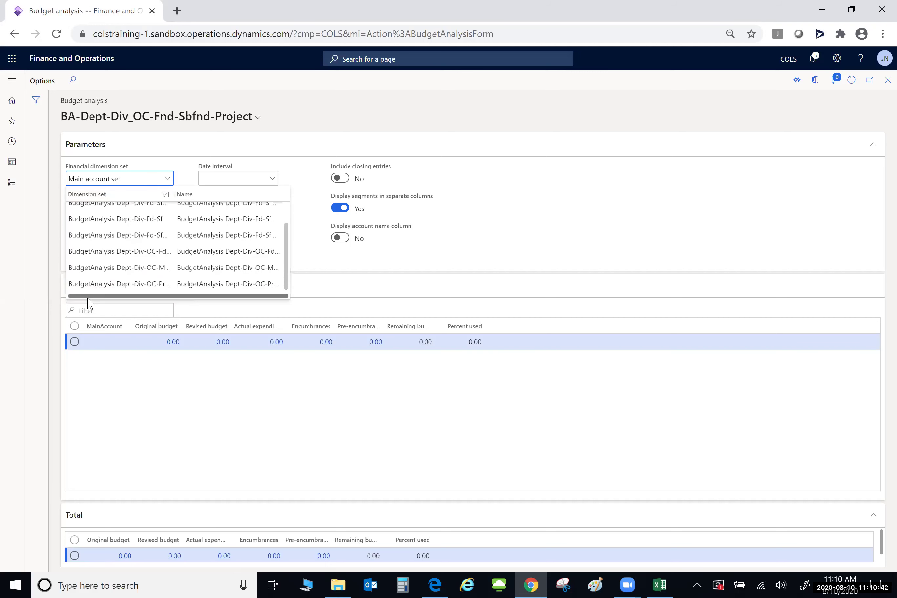
pyautogui.click(143, 252)
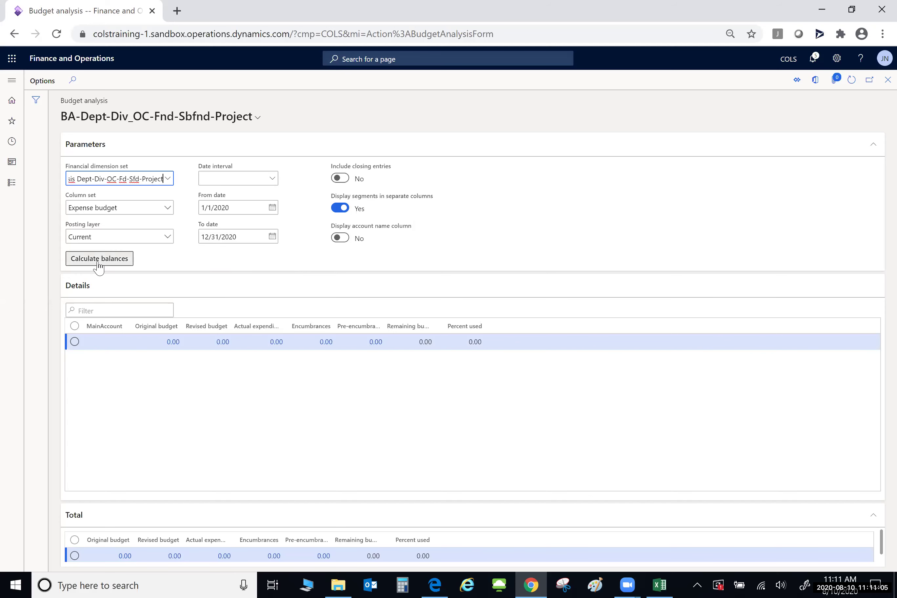
pyautogui.click(90, 261)
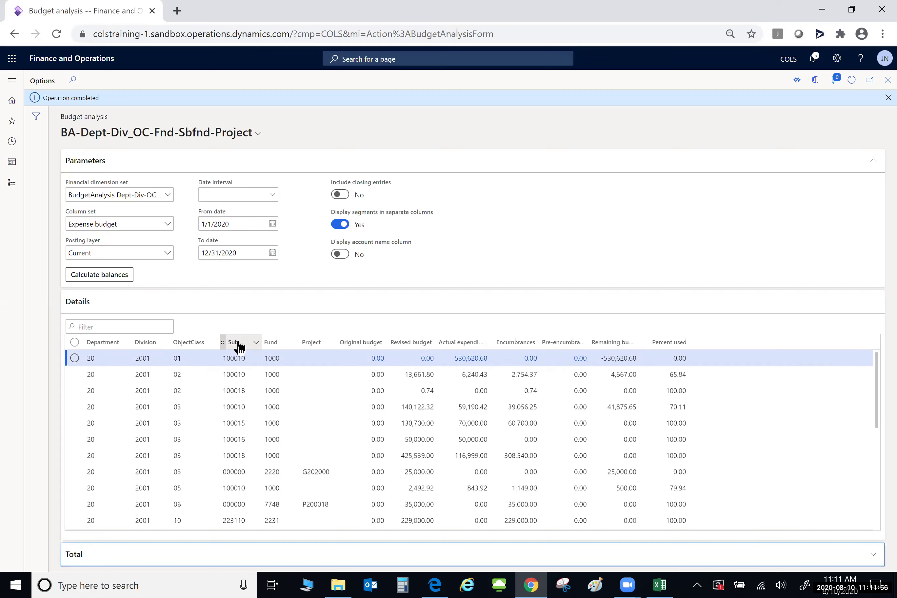
pyautogui.rightClick(409, 344)
pyautogui.moveTo(427, 351)
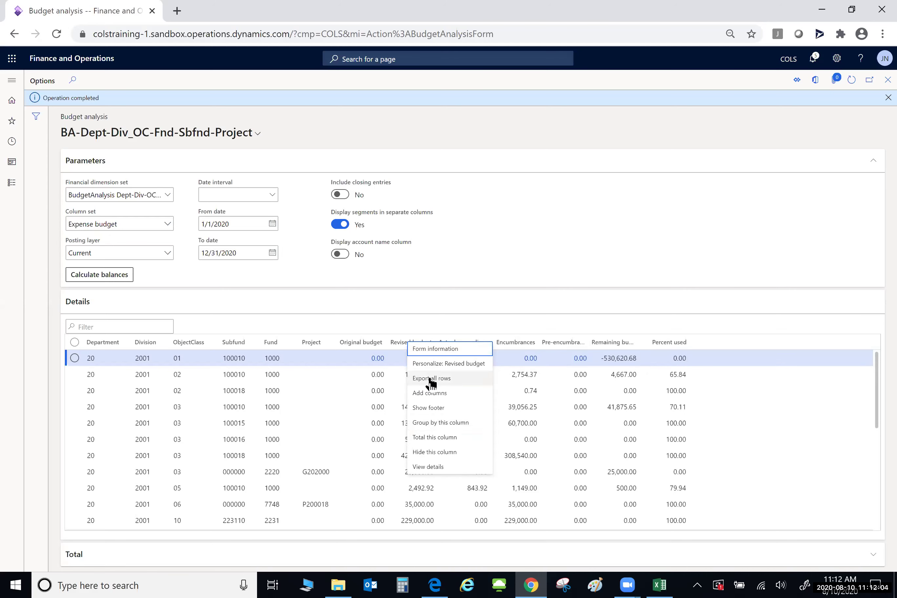
pyautogui.press('Escape')
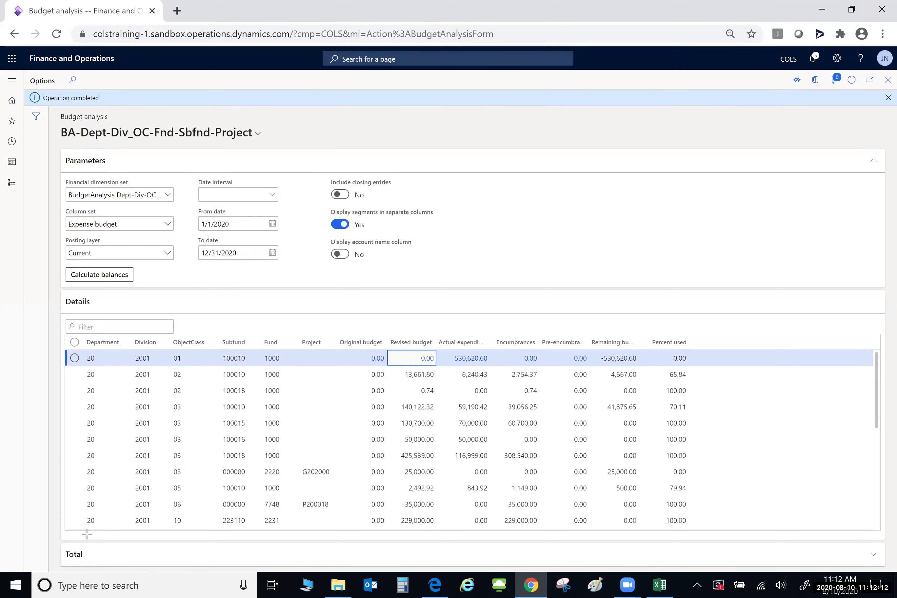
# Step: Expand the Total section below the budget details to view the overall sums
pyautogui.moveTo(179, 465); pyautogui.dragTo(86, 545)
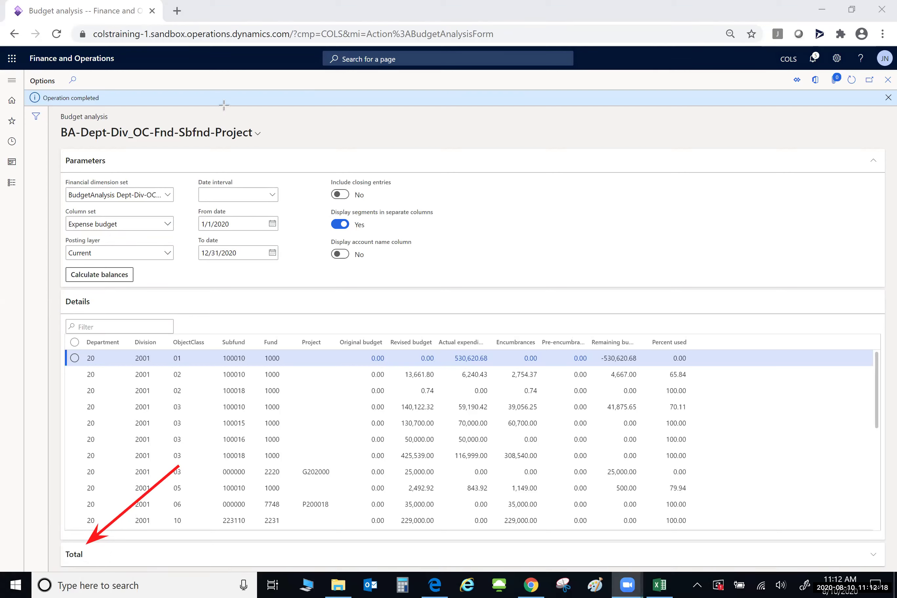
pyautogui.click(77, 556)
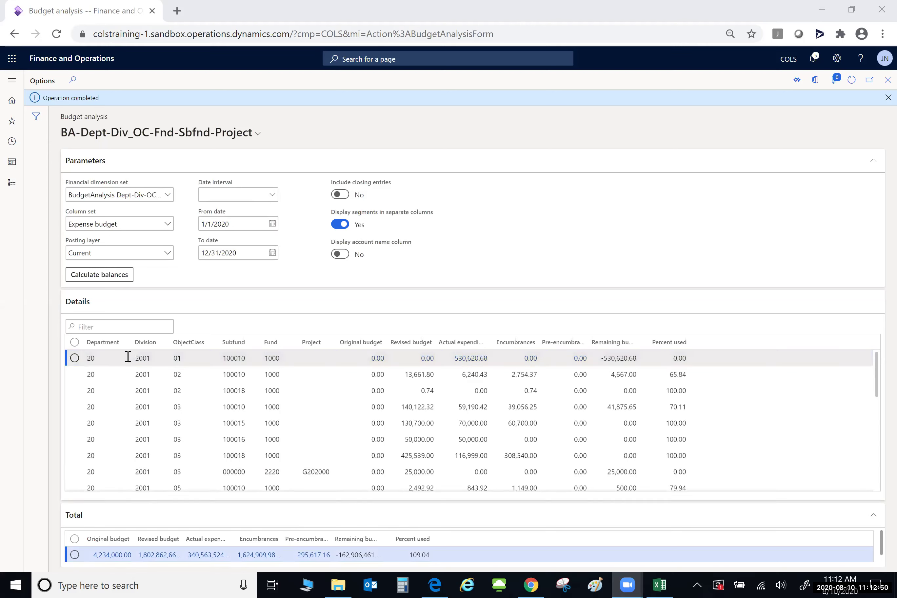
# Step: Filter the Details grid to rows whose Department is exactly 22
pyautogui.click(124, 342)
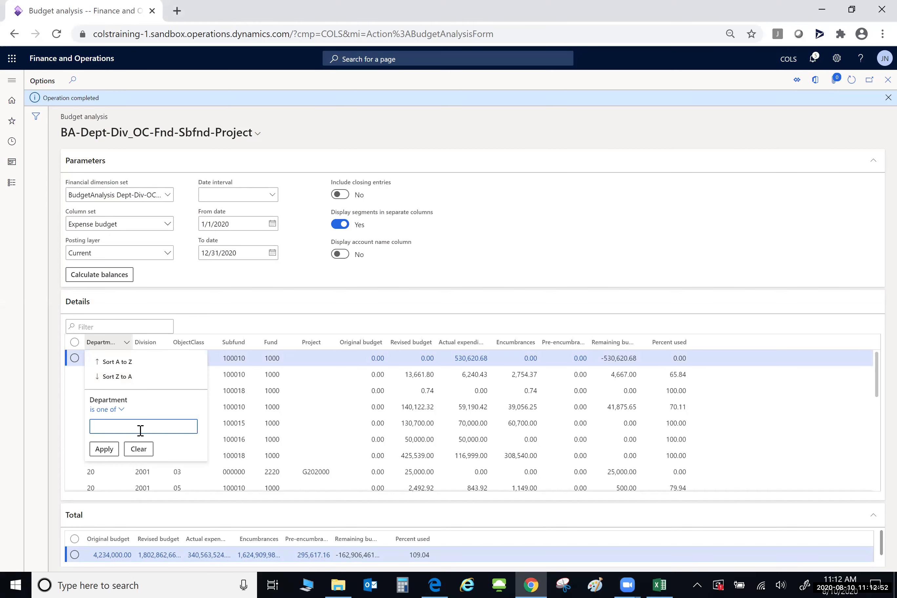
pyautogui.write('22')
pyautogui.click(112, 450)
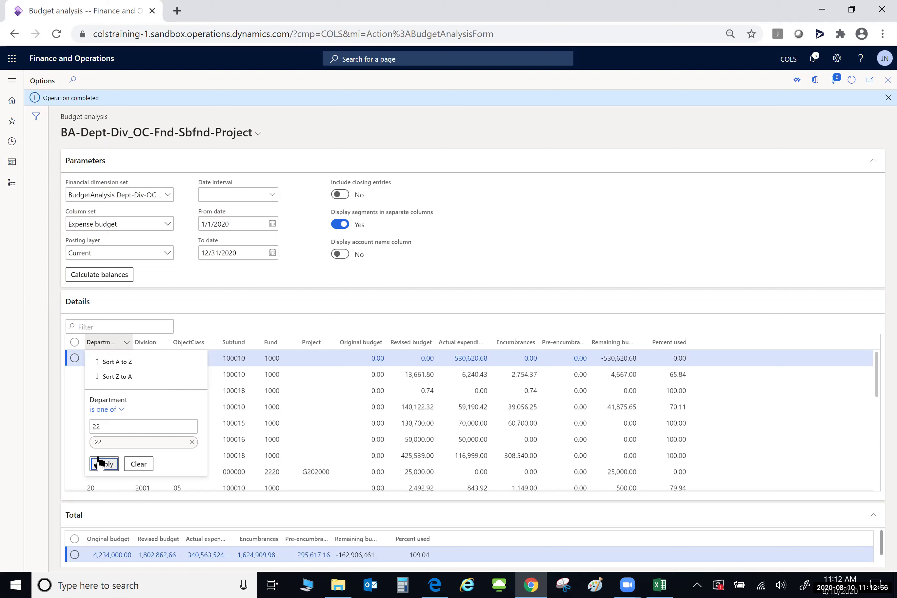
pyautogui.click(115, 410)
pyautogui.click(115, 422)
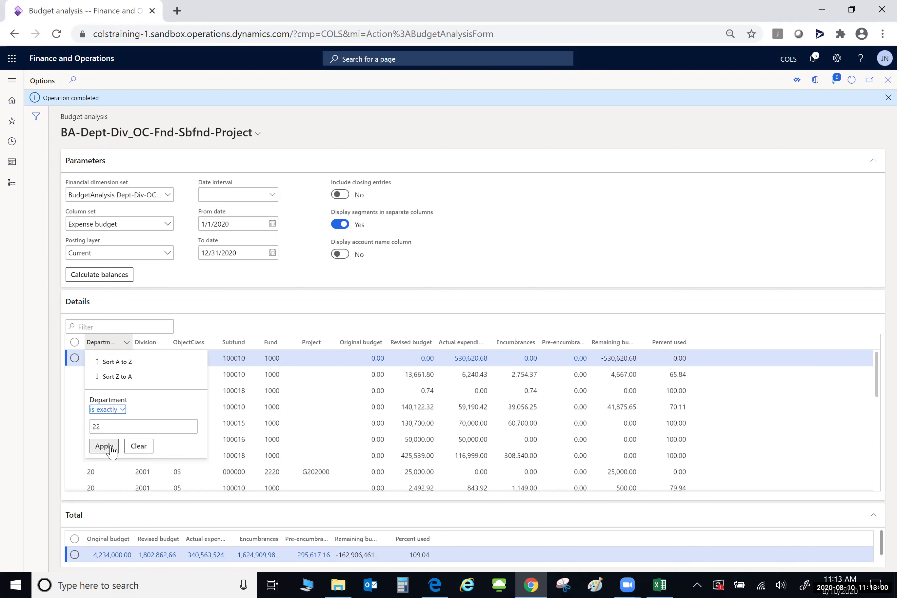
pyautogui.click(112, 447)
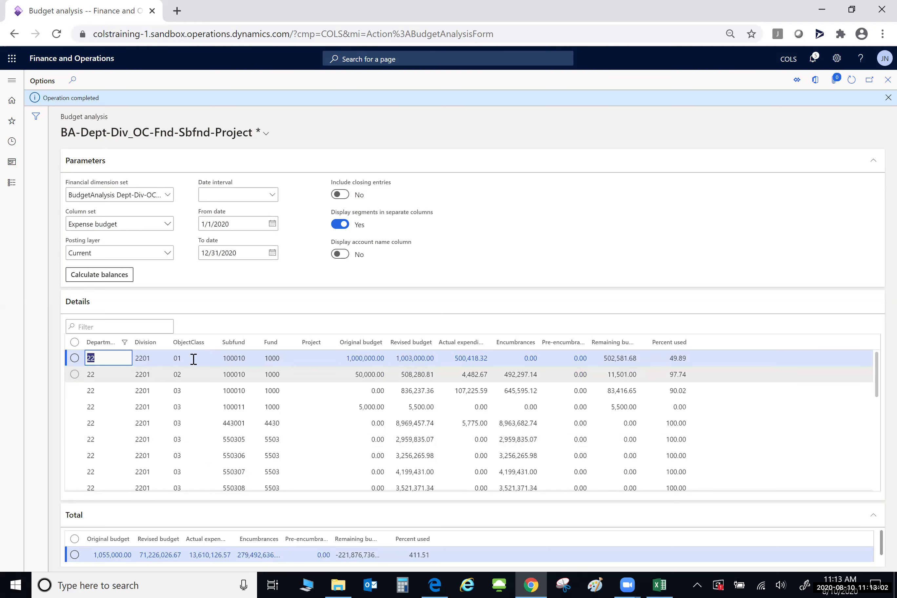
# Step: Filter the Details grid further to rows whose ObjectClass begins with 01
pyautogui.click(215, 343)
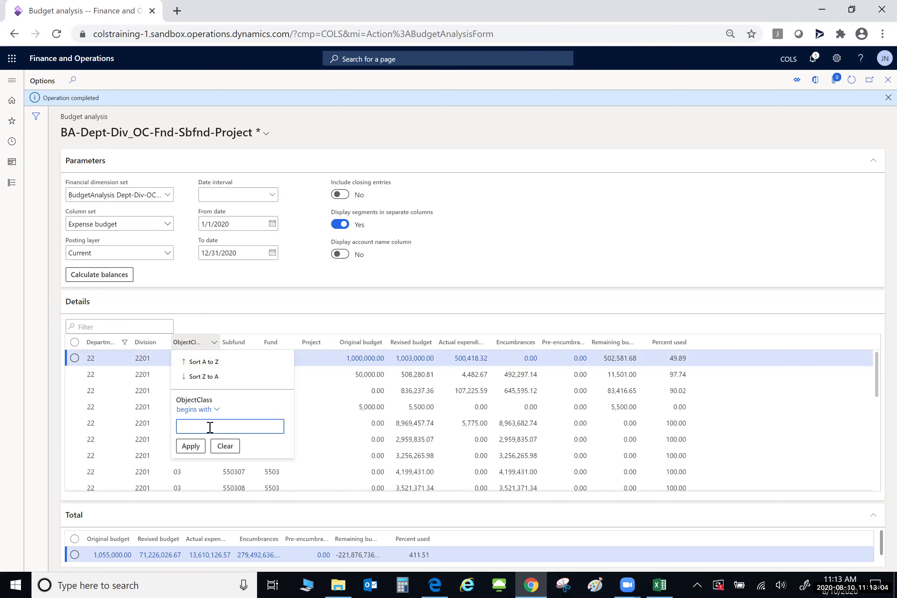
pyautogui.write('01')
pyautogui.click(191, 446)
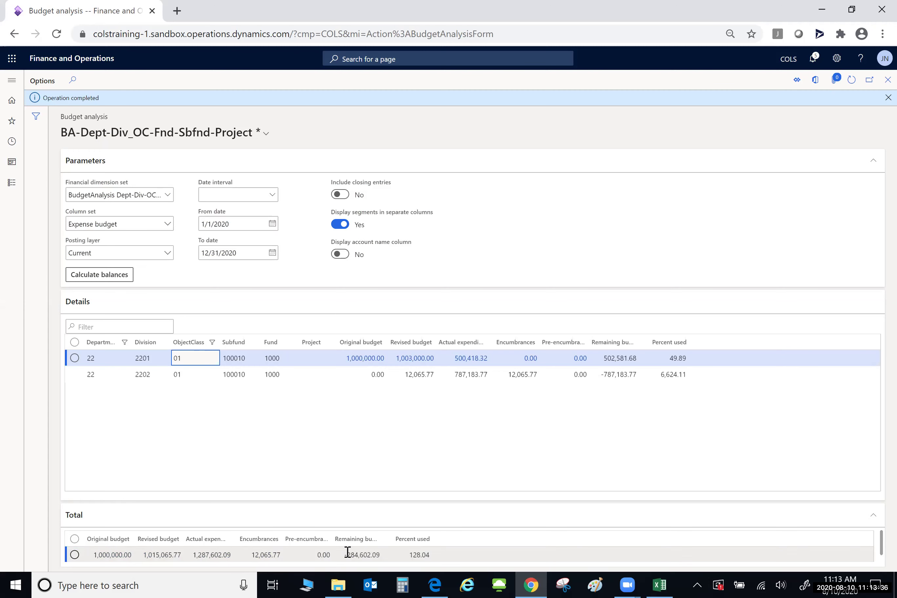
# Step: Collapse the Total section and clear the ObjectClass filter from the Details grid
pyautogui.click(178, 520)
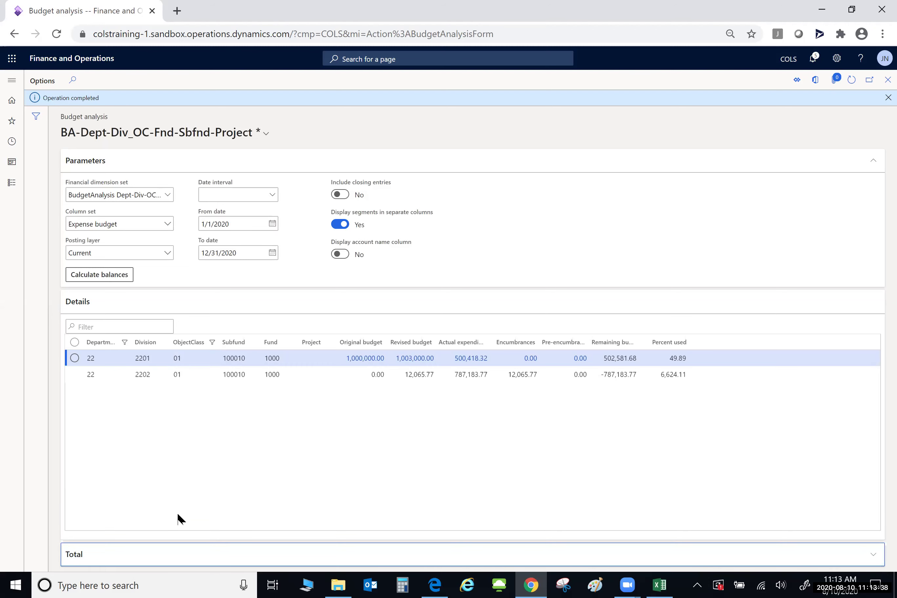
pyautogui.click(215, 343)
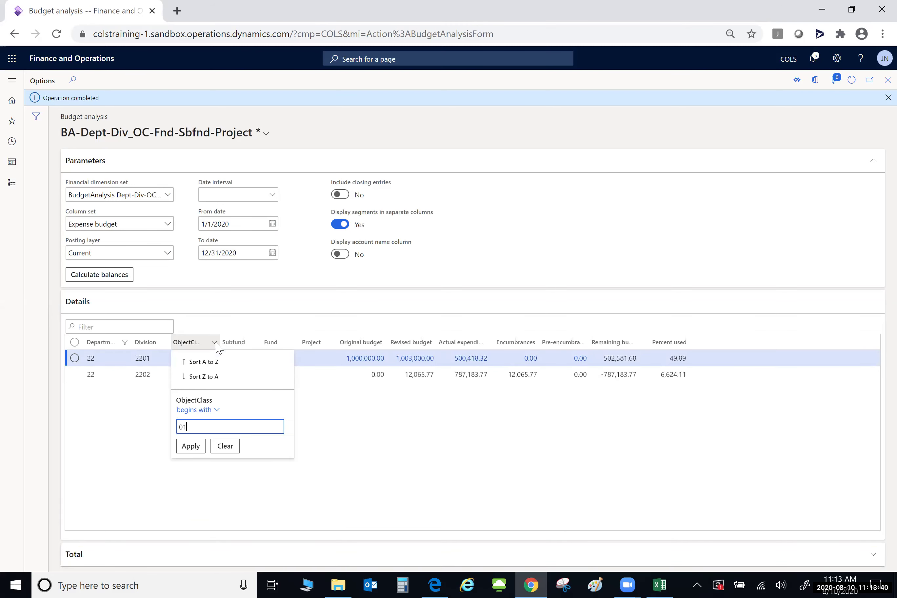
pyautogui.click(190, 447)
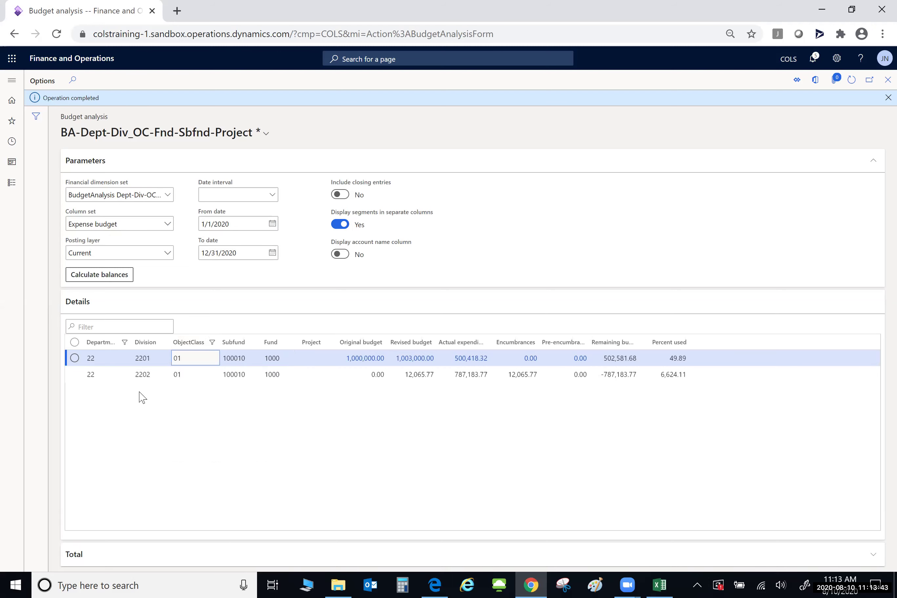
pyautogui.click(126, 344)
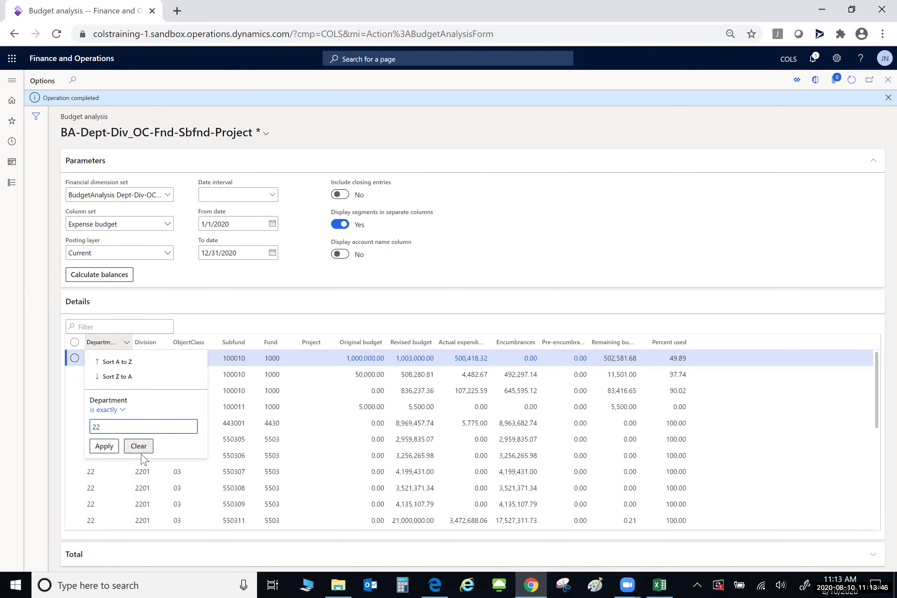
pyautogui.click(139, 446)
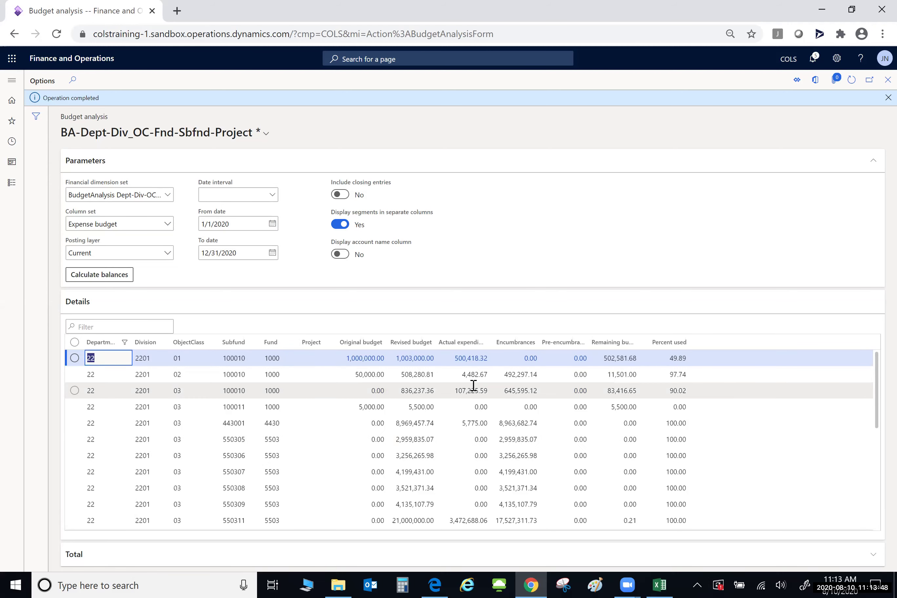
# Step: Show the Details grid's footer and add totals for Revised budget, Actual expenditures, Encumbrances and Pre-encumbrances
pyautogui.rightClick(414, 347)
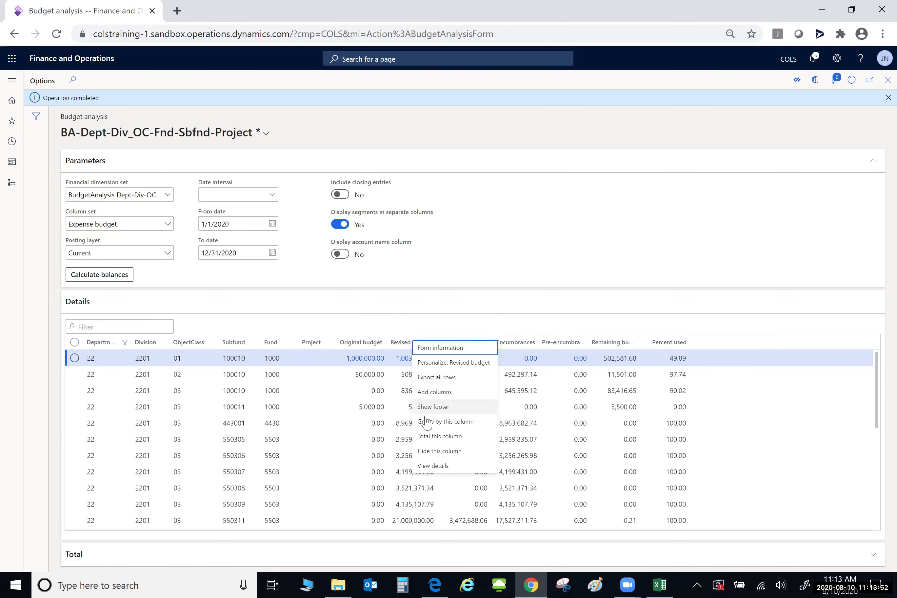
pyautogui.click(438, 409)
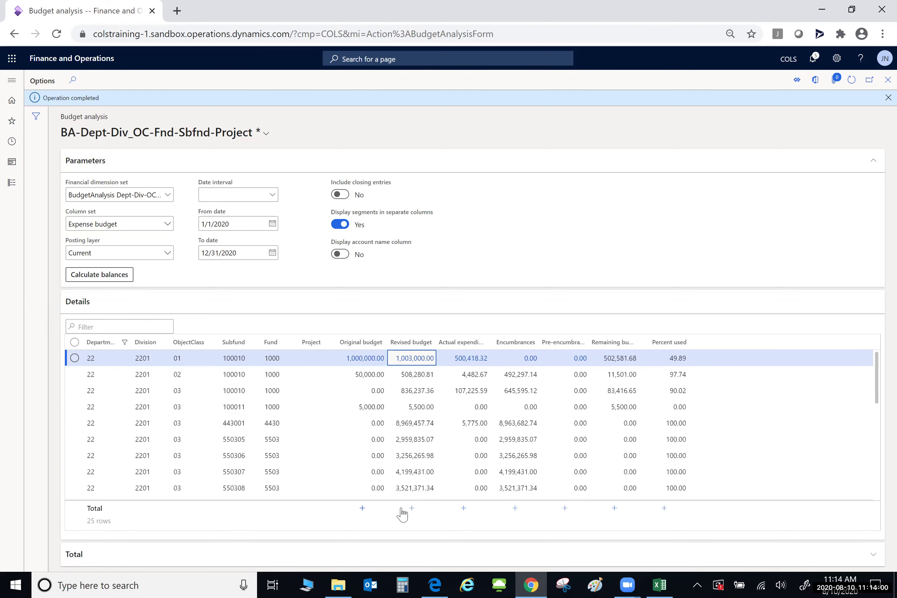
pyautogui.click(655, 509)
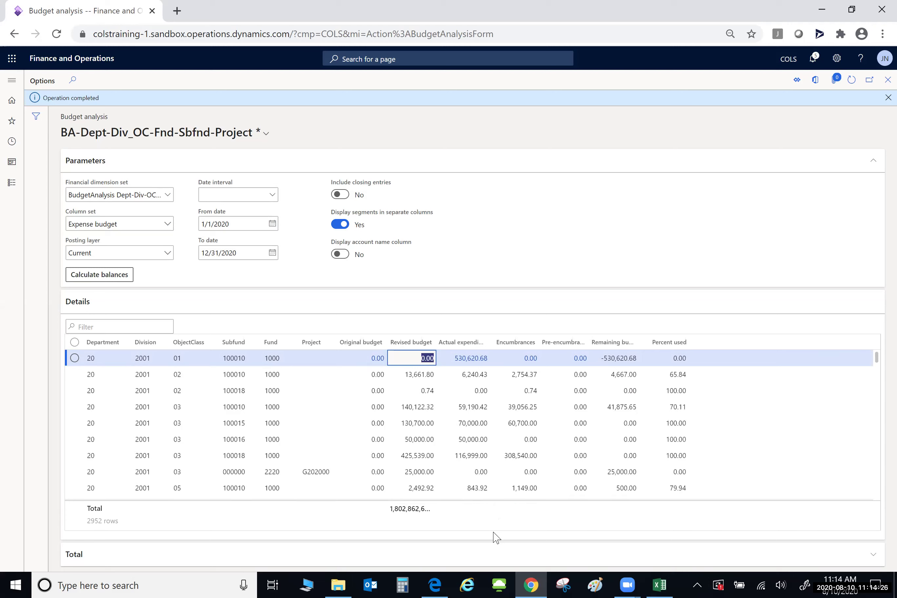
pyautogui.click(464, 510)
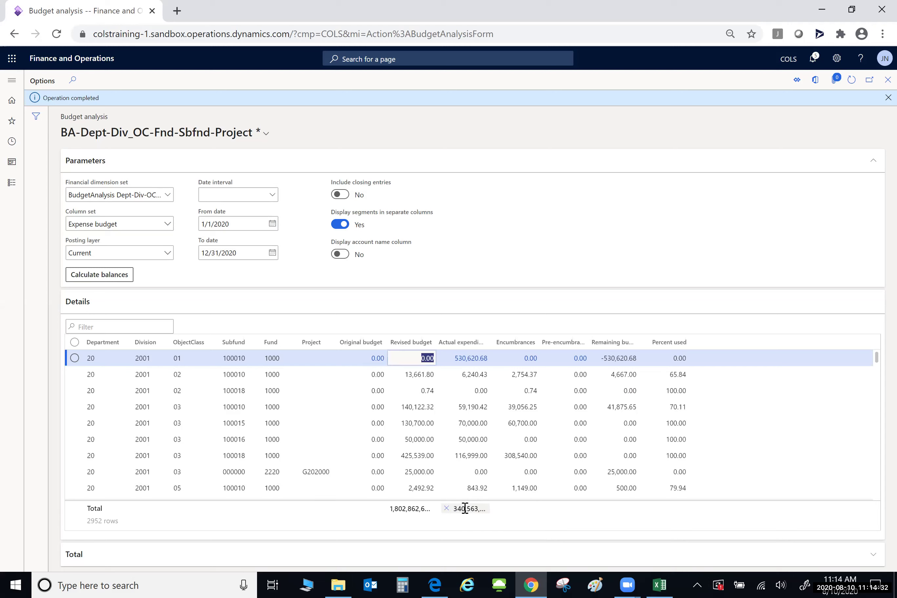
pyautogui.click(523, 509)
# Step: Remove all column totals from the Details grid's footer and hide the footer
pyautogui.rightClick(501, 344)
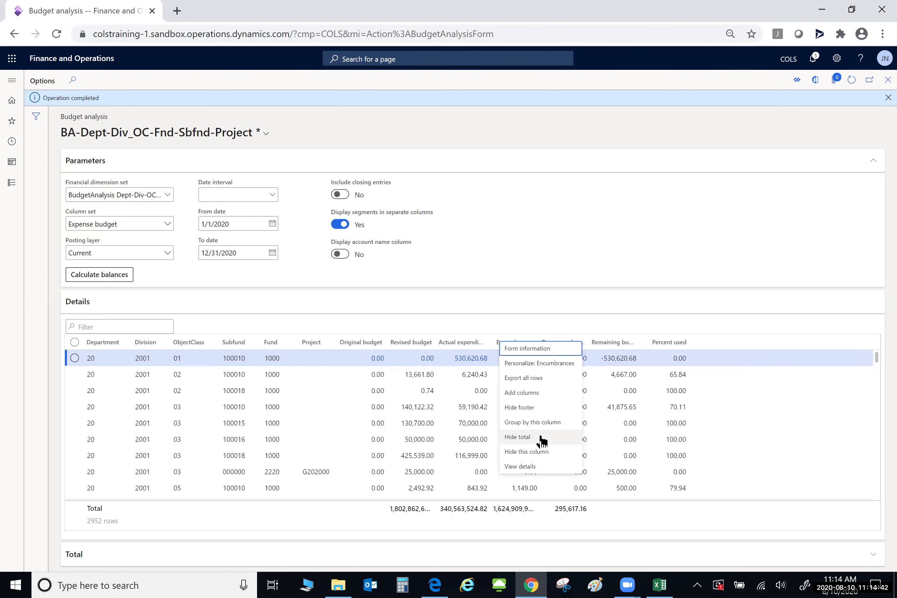
pyautogui.click(523, 438)
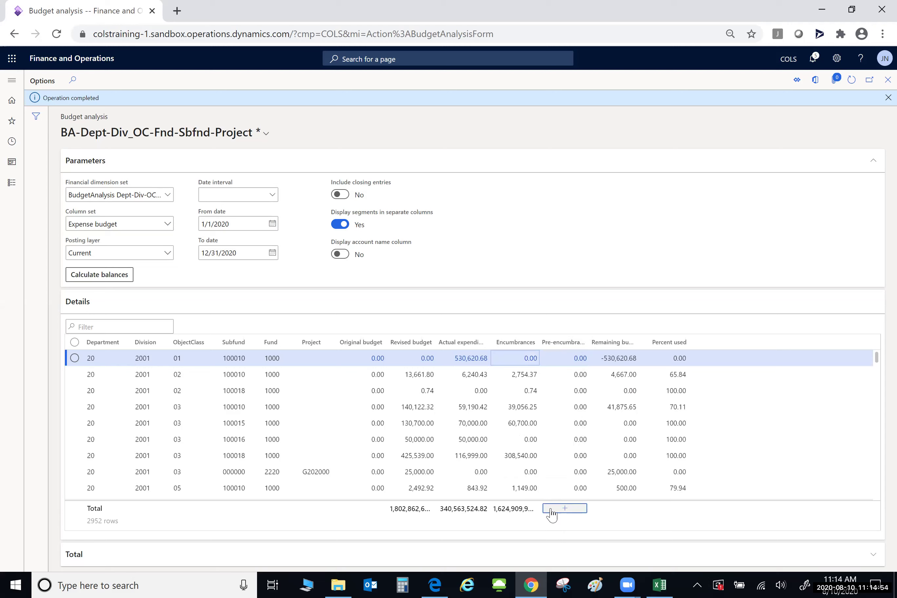
pyautogui.click(500, 509)
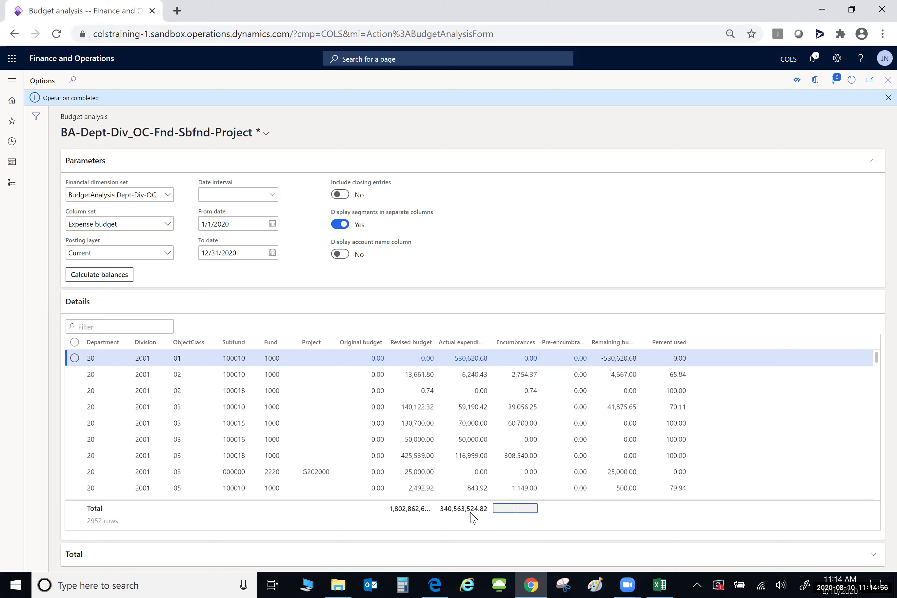
pyautogui.click(446, 509)
pyautogui.click(394, 509)
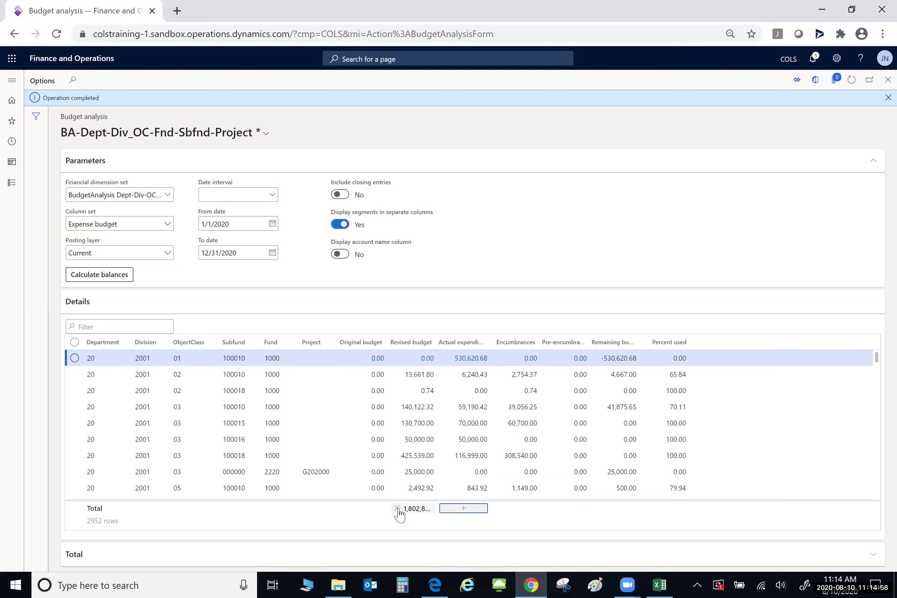
pyautogui.click(516, 509)
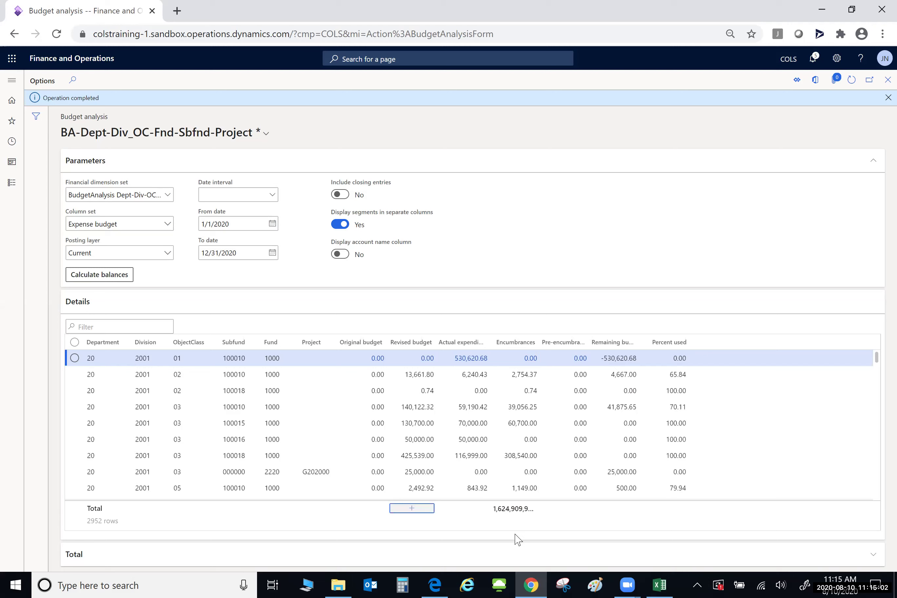
pyautogui.click(500, 509)
pyautogui.rightClick(460, 345)
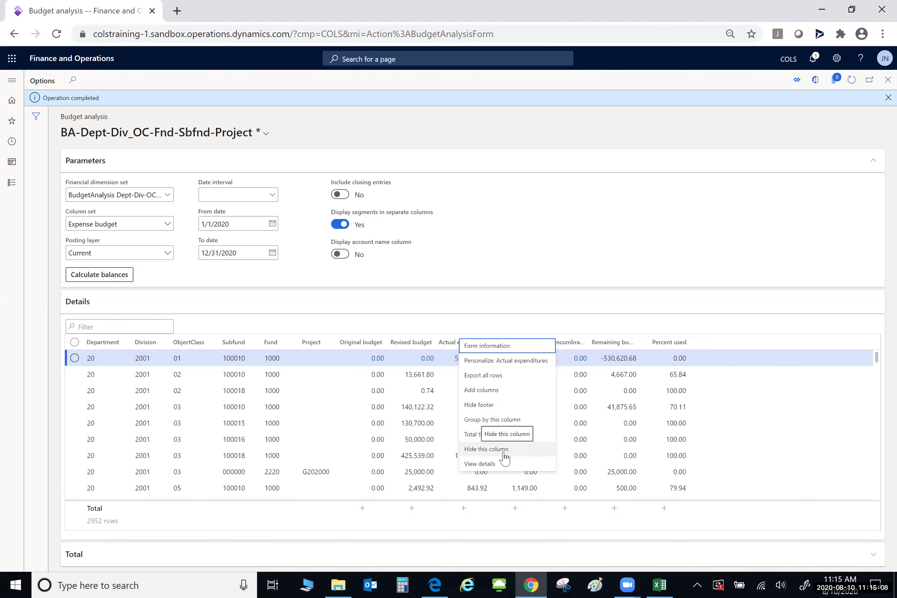
pyautogui.click(481, 406)
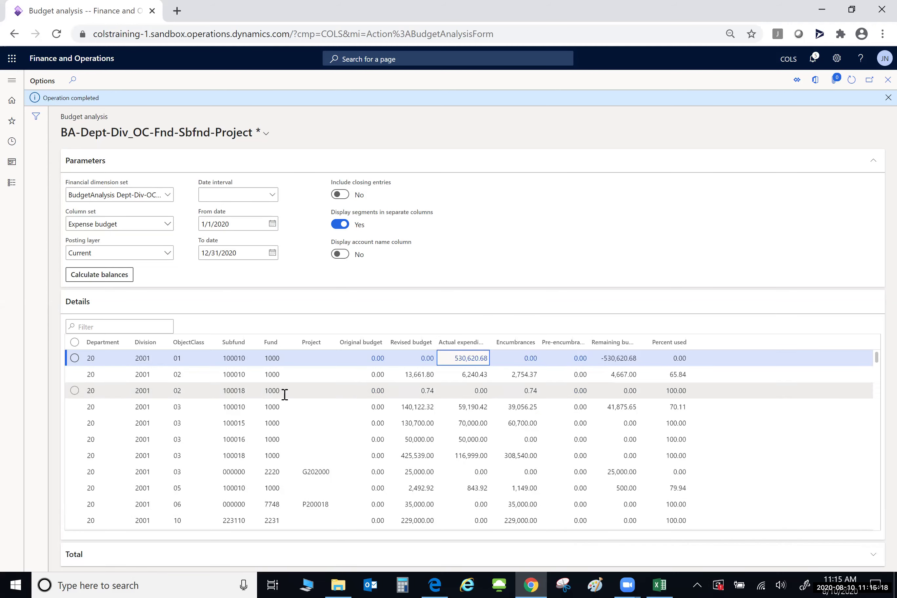
# Step: Filter the Details grid to rows whose Department is one of 22 and 50
pyautogui.click(126, 344)
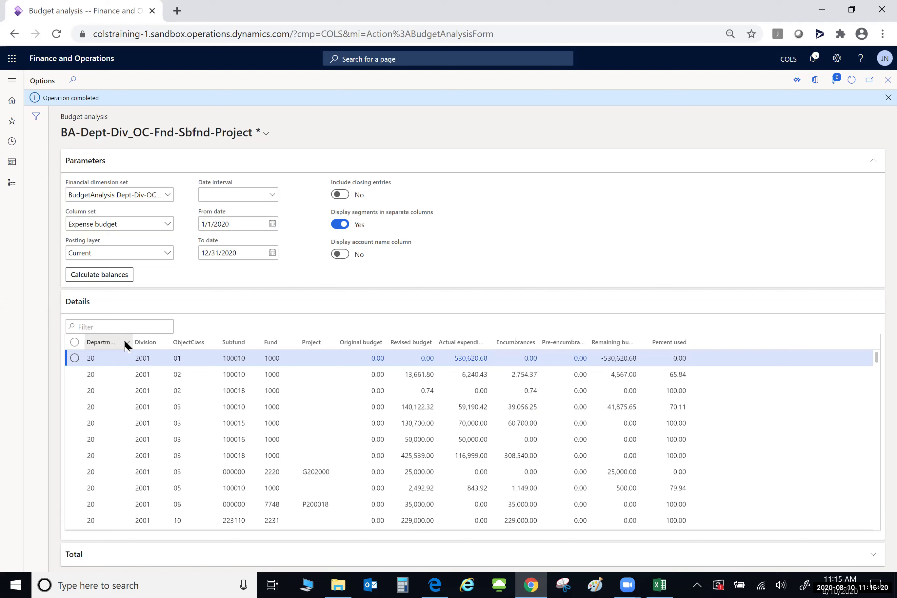
pyautogui.click(121, 410)
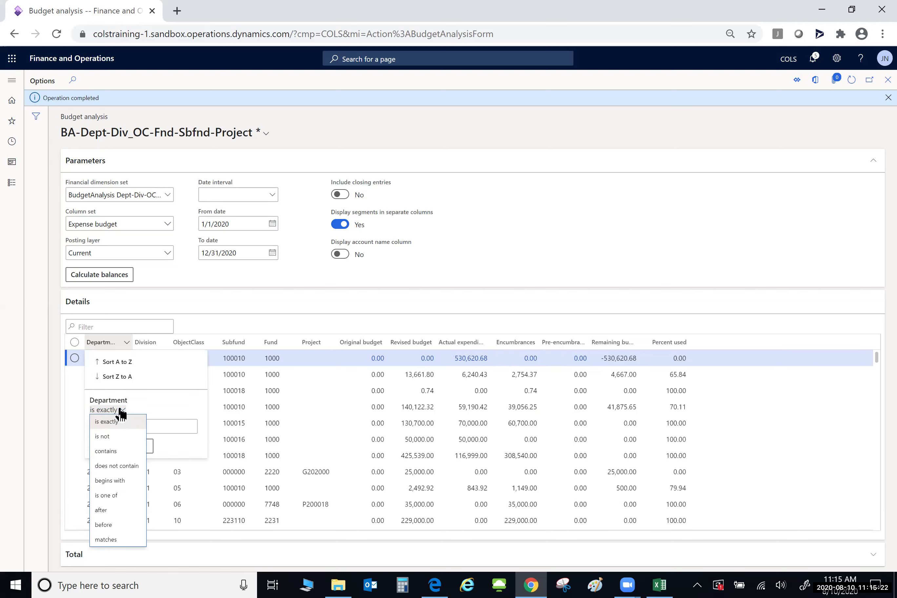
pyautogui.click(113, 496)
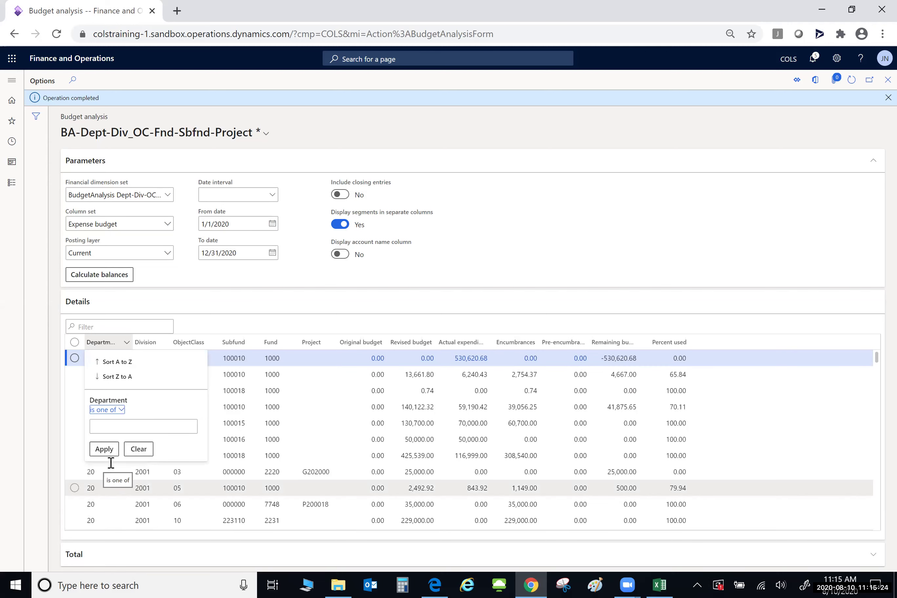
pyautogui.click(112, 425)
pyautogui.write('22,50')
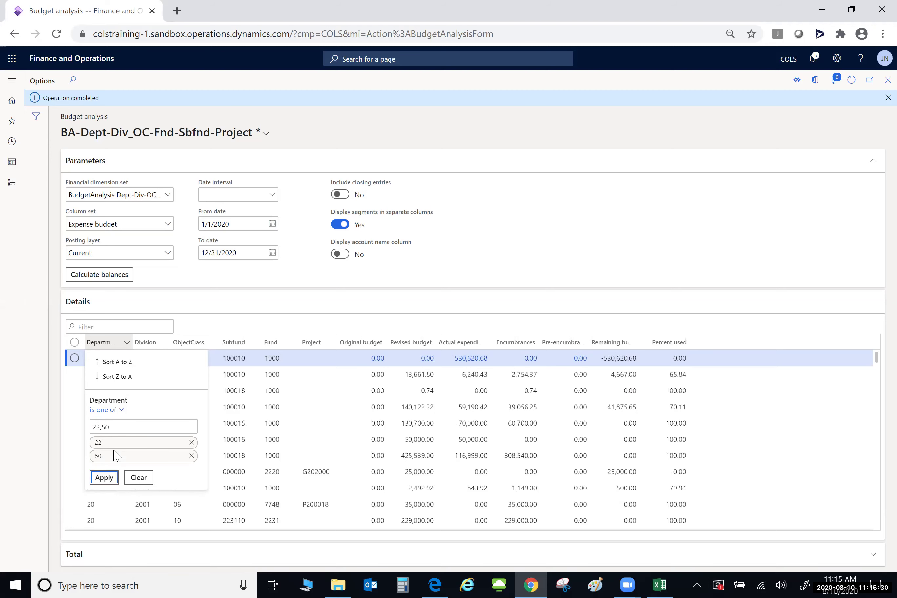
pyautogui.click(110, 478)
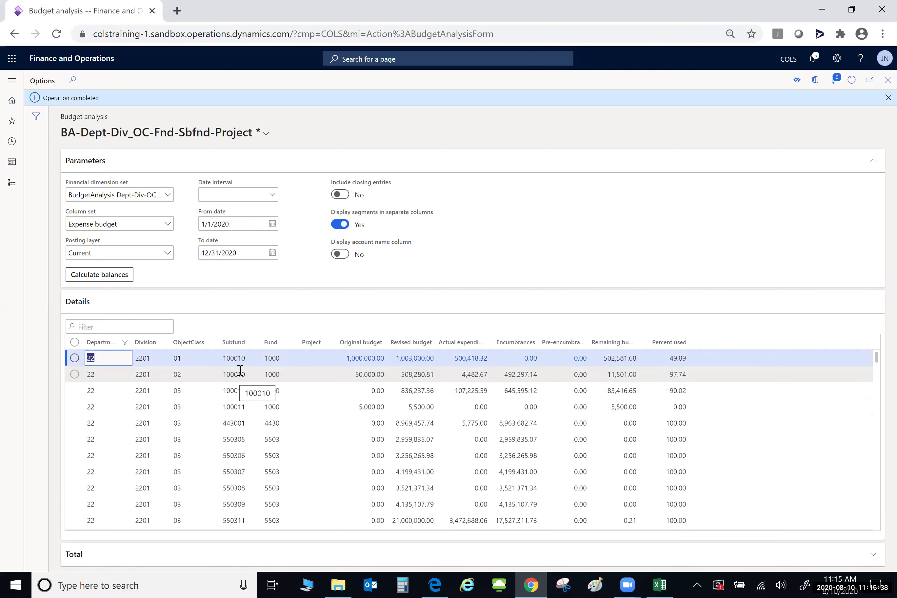
# Step: Group the Details grid by ObjectClass and look through the grouped rows
pyautogui.rightClick(196, 347)
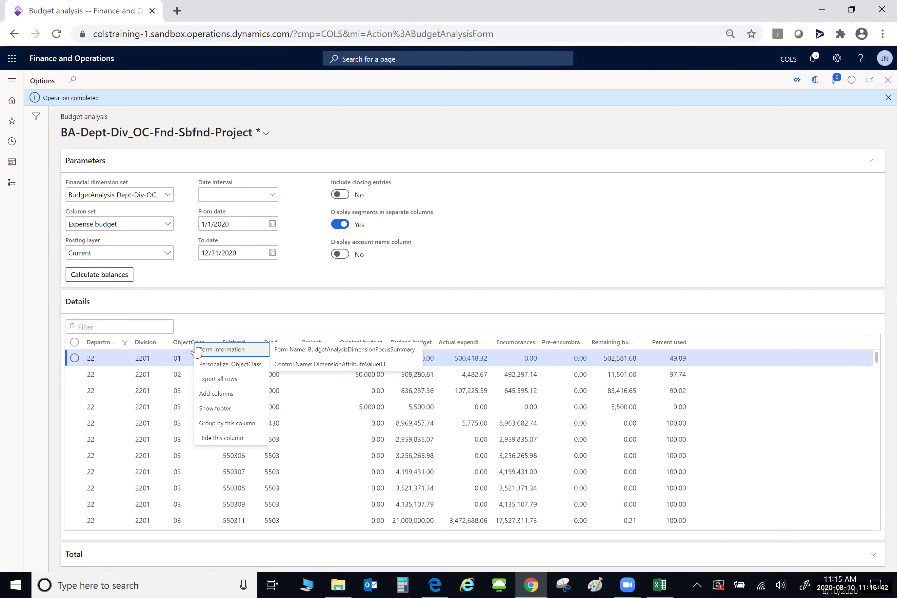
pyautogui.click(230, 423)
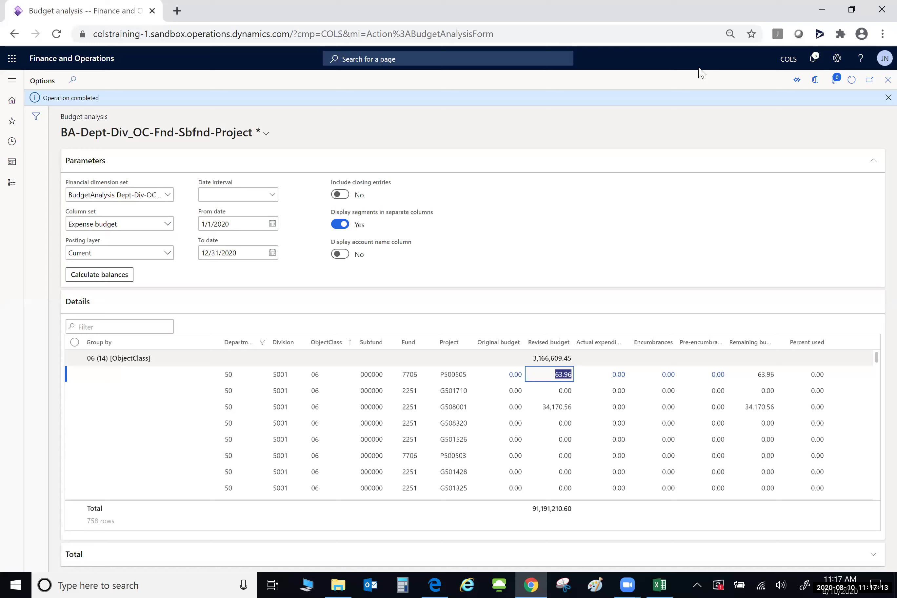
pyautogui.moveTo(558, 512)
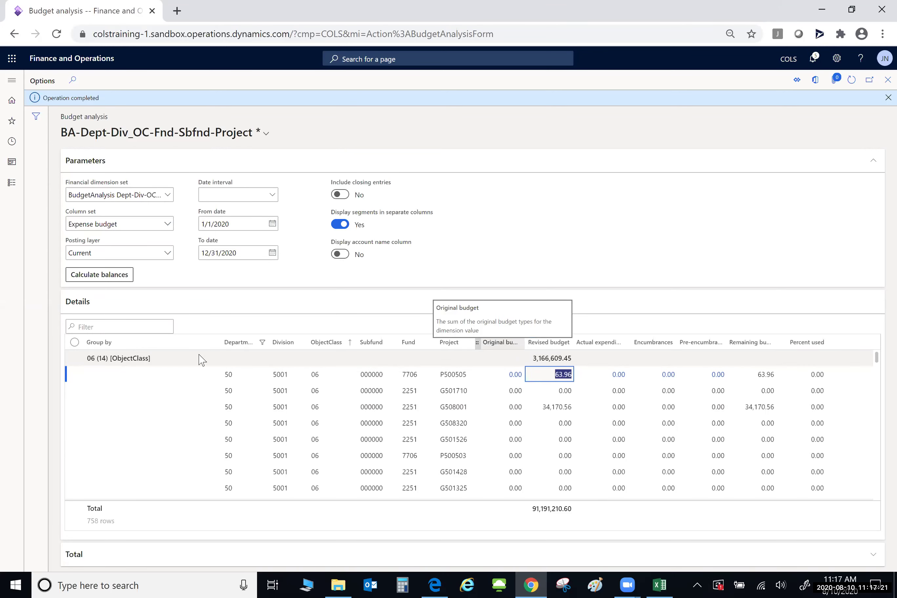
pyautogui.scroll(-5, 172, 415)
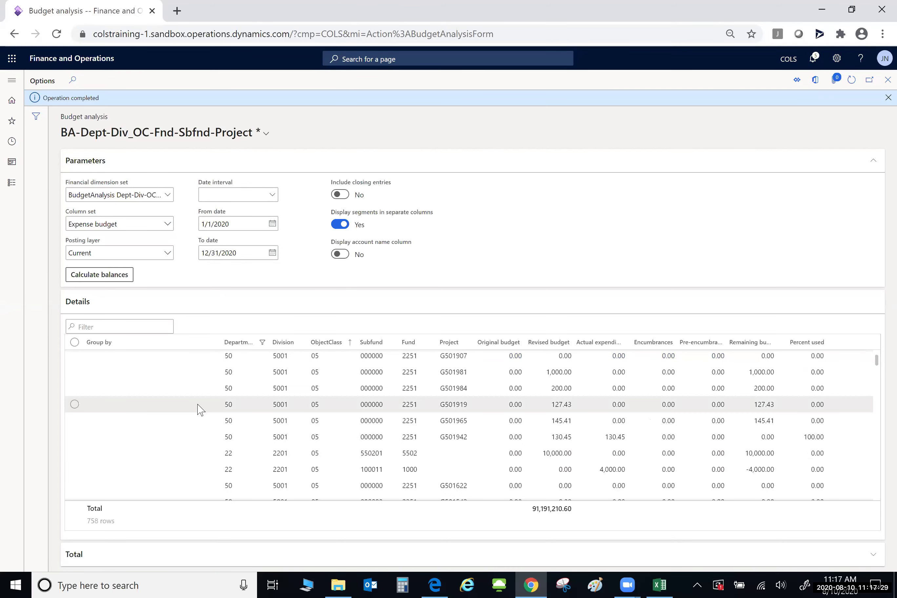
pyautogui.scroll(5, 199, 405)
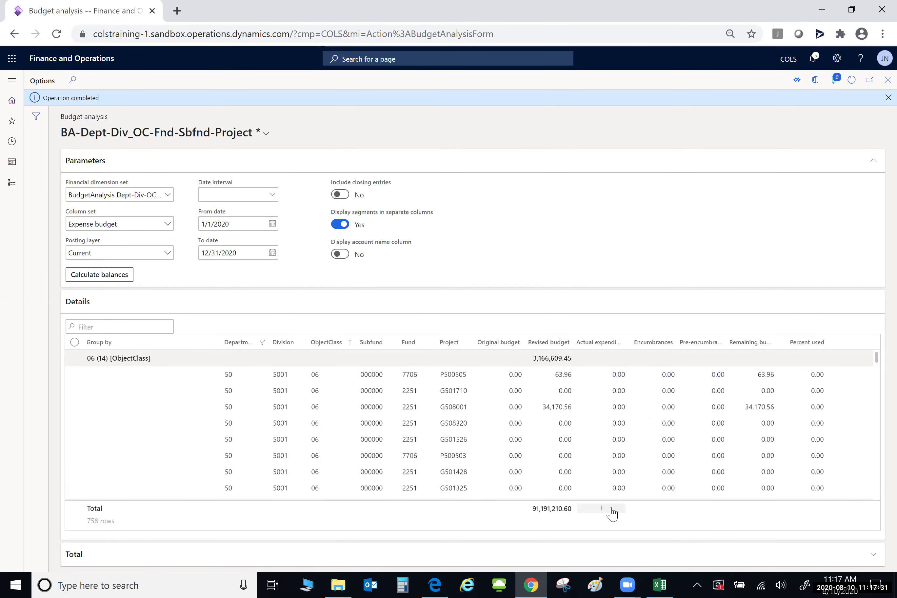
# Step: Add footer totals for Actual expenditures, Encumbrances, Pre-encumbrances and Remaining budget to the grouped Details grid
pyautogui.click(612, 508)
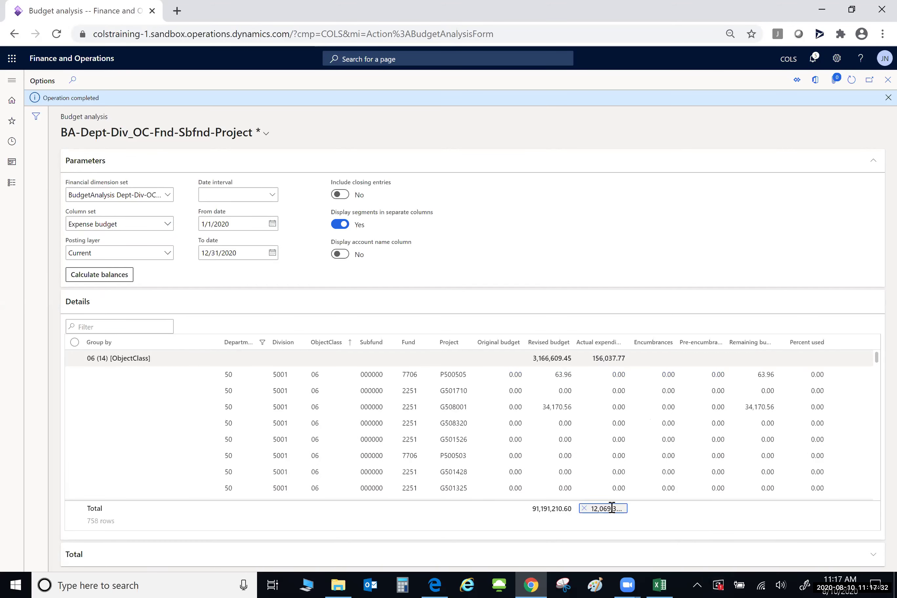
pyautogui.click(656, 509)
pyautogui.click(717, 511)
pyautogui.click(754, 513)
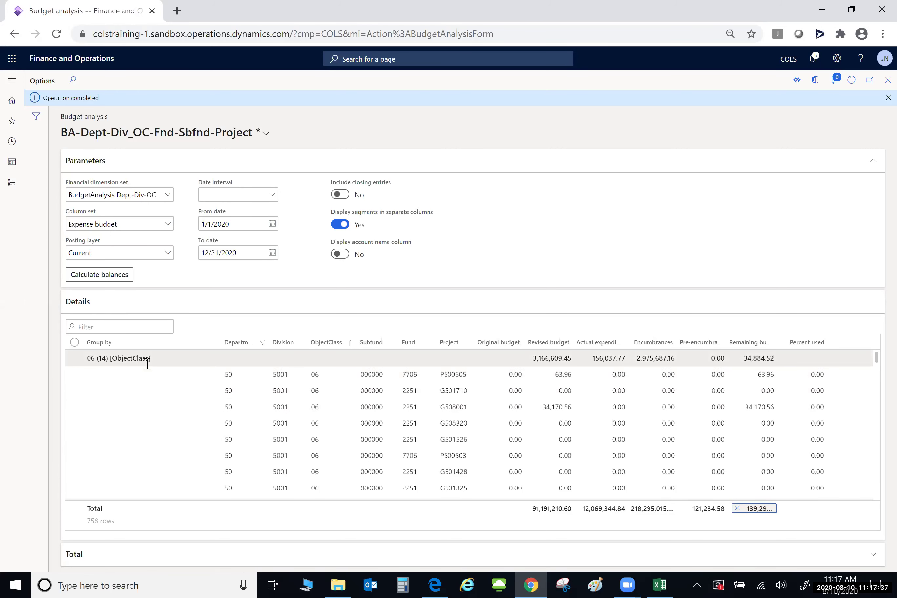
# Step: Mark the first detail row in the ObjectClass 06 group and ungroup the Details grid
pyautogui.click(74, 374)
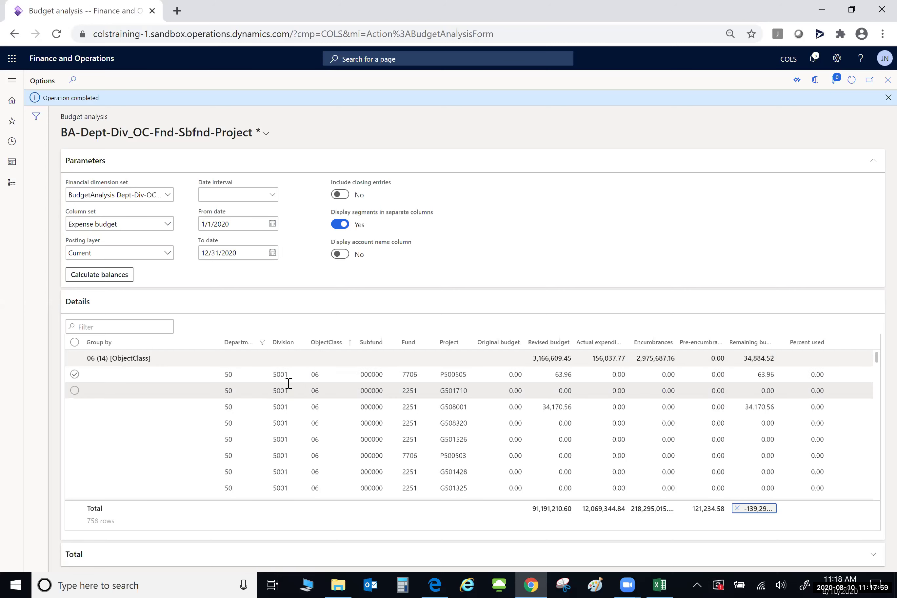
pyautogui.rightClick(346, 348)
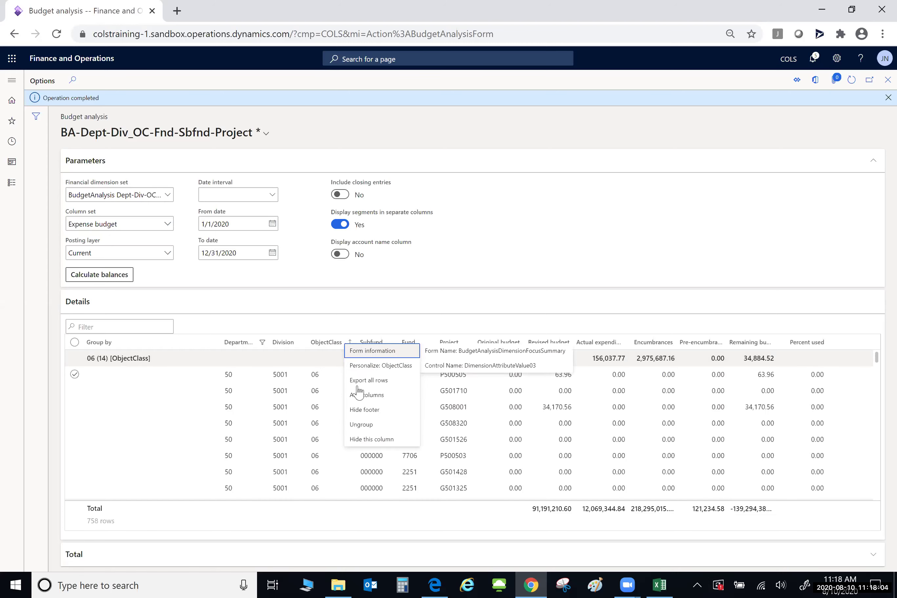
pyautogui.click(372, 426)
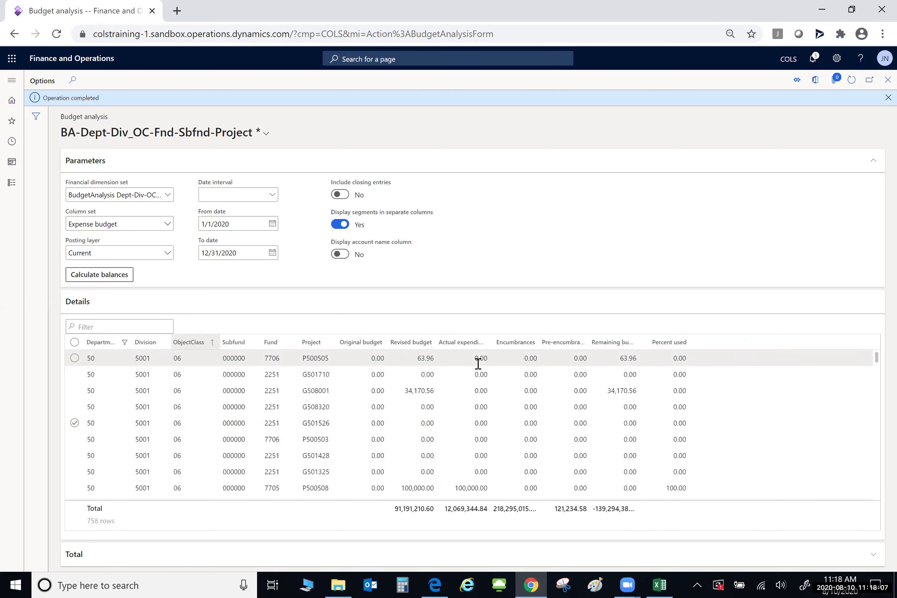
# Step: Export all rows of the Details grid to Excel as a download and open the downloaded workbook
pyautogui.rightClick(457, 343)
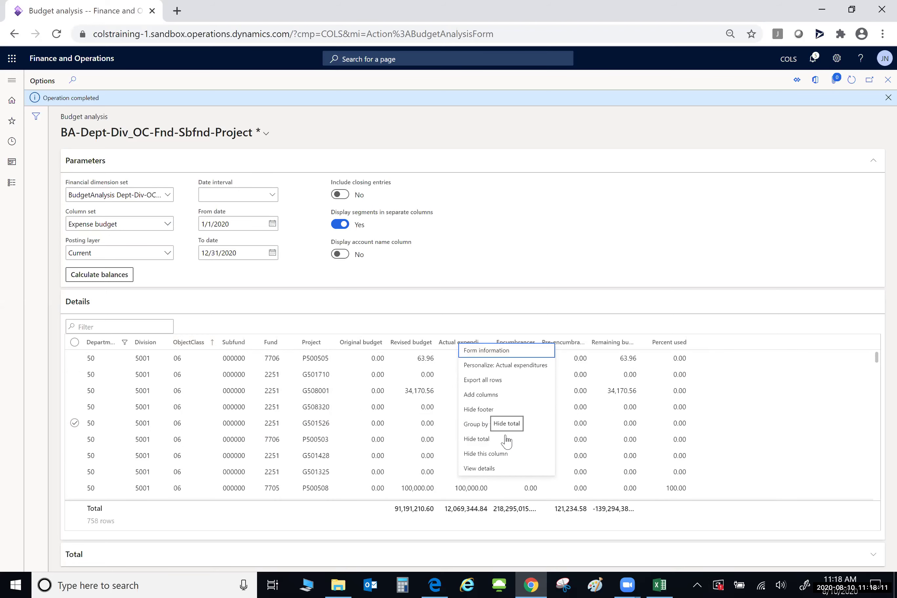
pyautogui.click(492, 382)
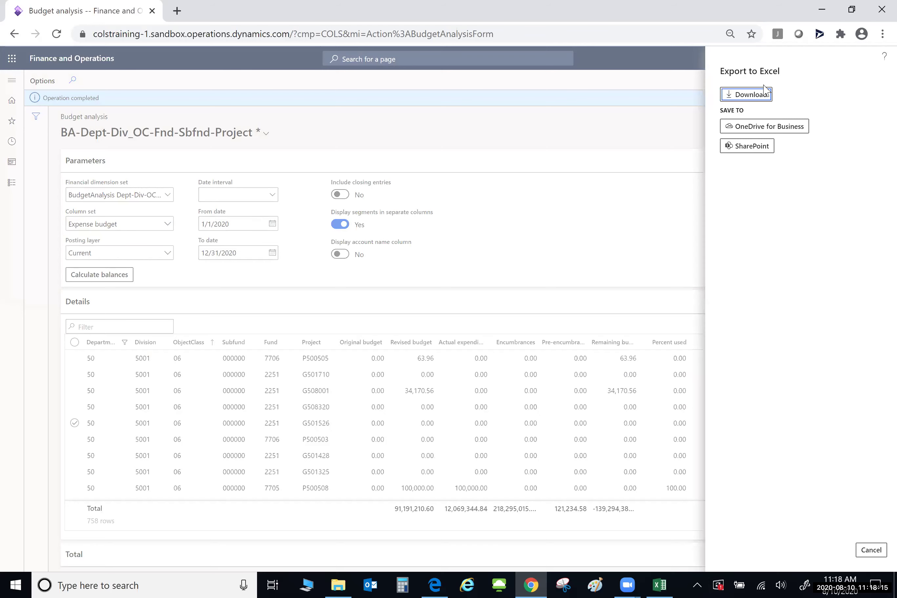
pyautogui.click(752, 96)
pyautogui.click(74, 556)
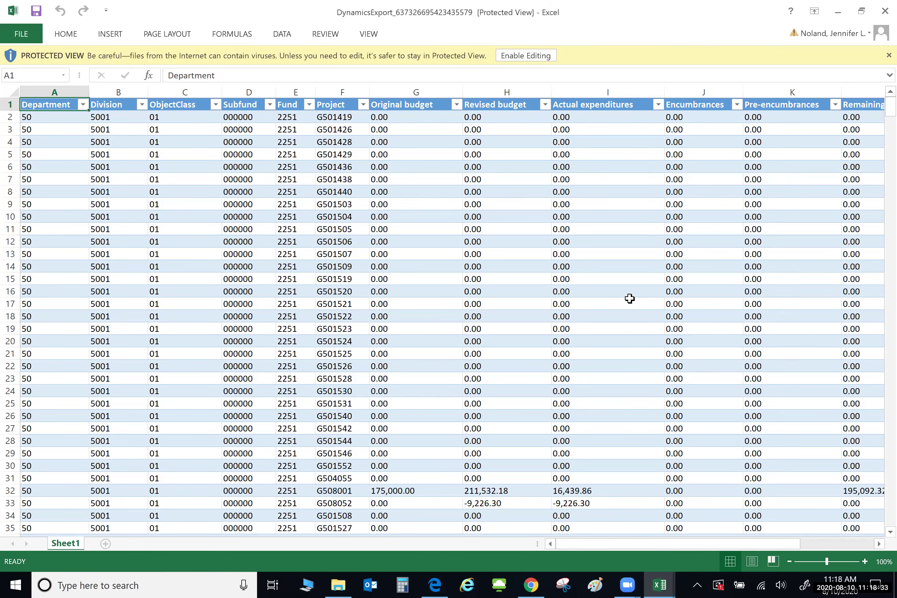
# Step: Look through the exported rows down to the end of the sheet and enable editing of the workbook
pyautogui.scroll(-12, 667, 327)
pyautogui.scroll(-20, 725, 417)
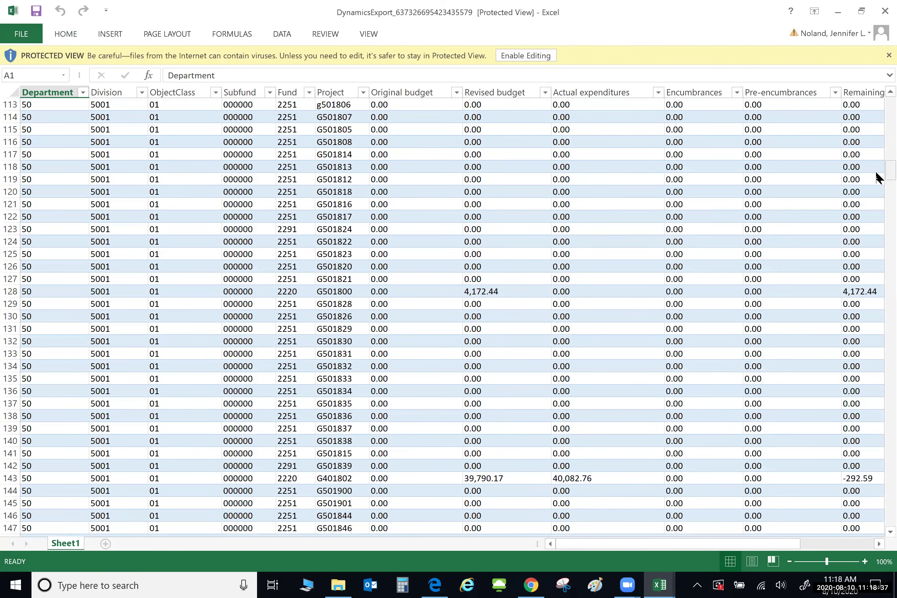
pyautogui.moveTo(875, 176); pyautogui.dragTo(878, 556)
pyautogui.click(531, 57)
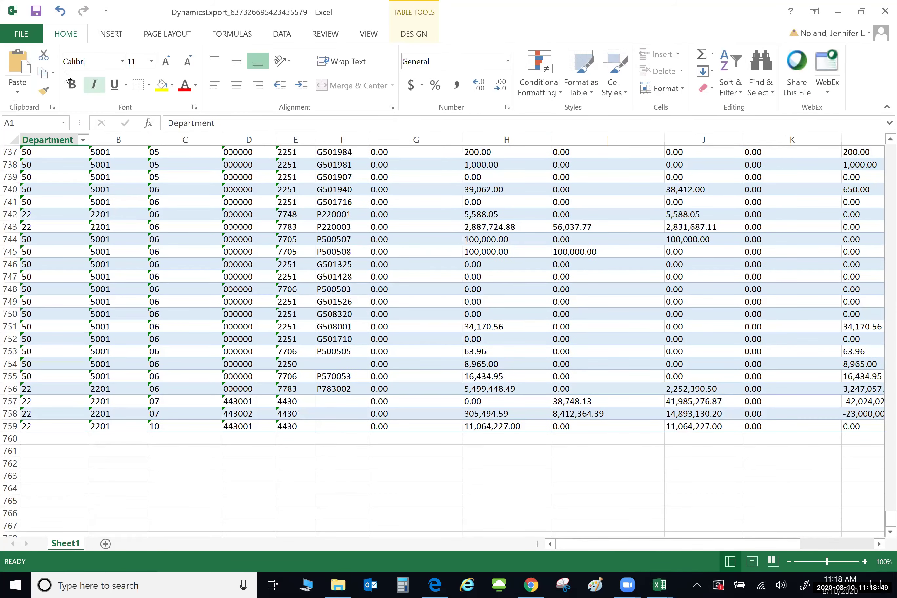
# Step: View the available Save As locations for the exported workbook and return to the sheet without saving
pyautogui.click(26, 38)
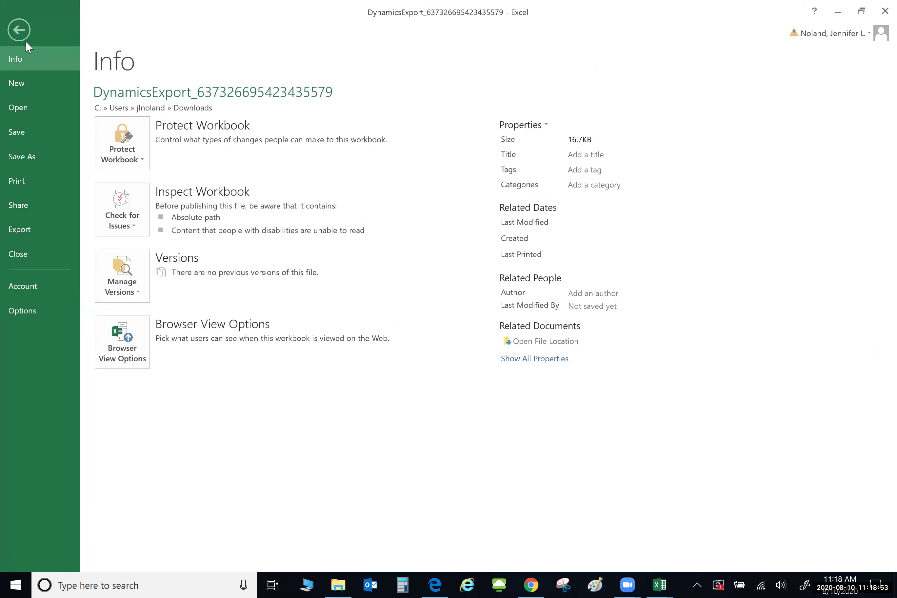
pyautogui.click(19, 30)
pyautogui.click(24, 34)
pyautogui.click(76, 163)
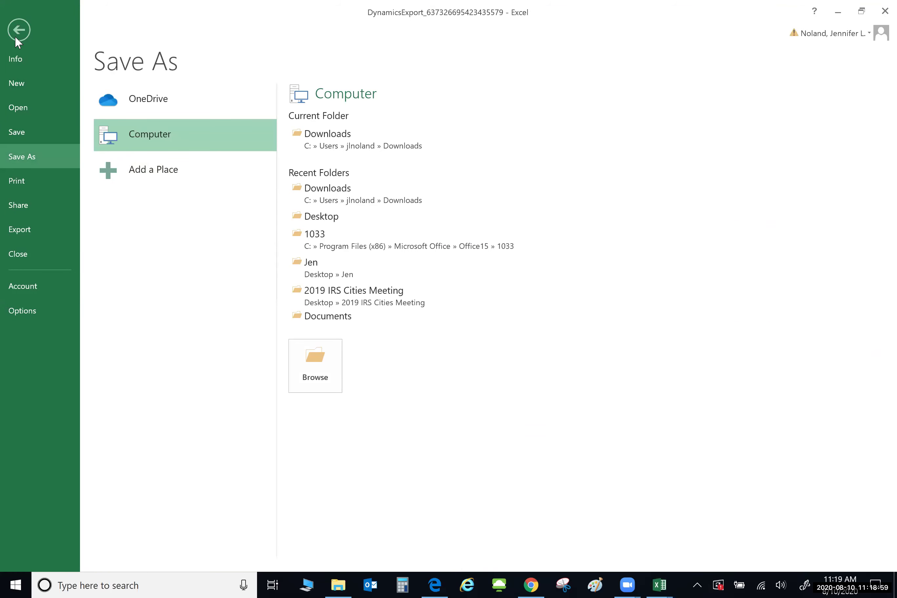
pyautogui.click(18, 26)
# Step: Switch back to Finance and Operations in Chrome and start a page search with "out"
pyautogui.click(531, 585)
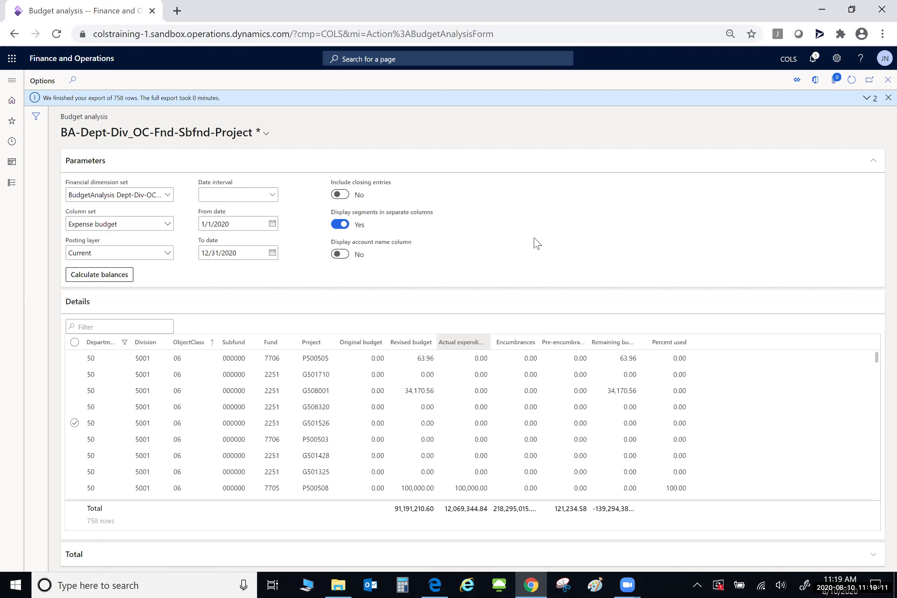
pyautogui.click(436, 59)
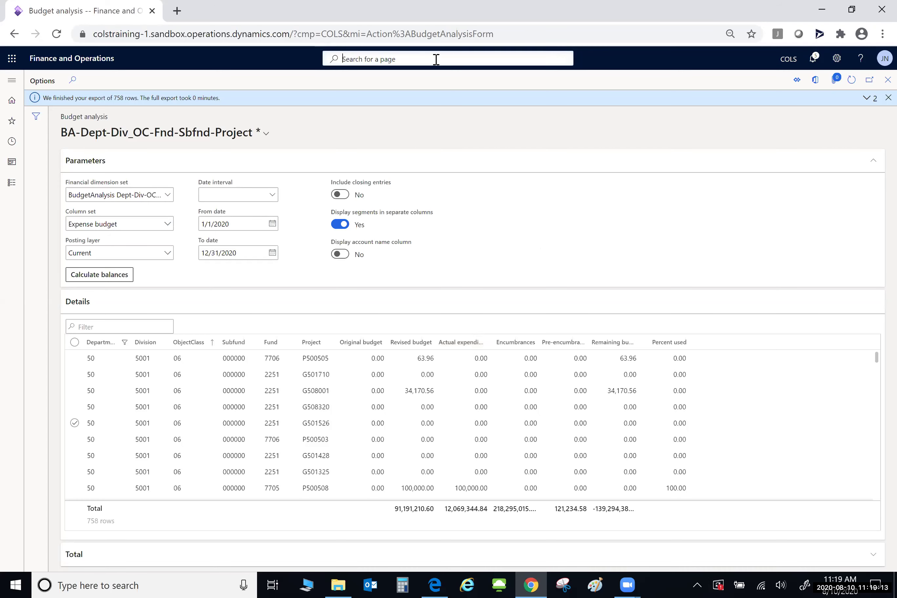
pyautogui.write('out')
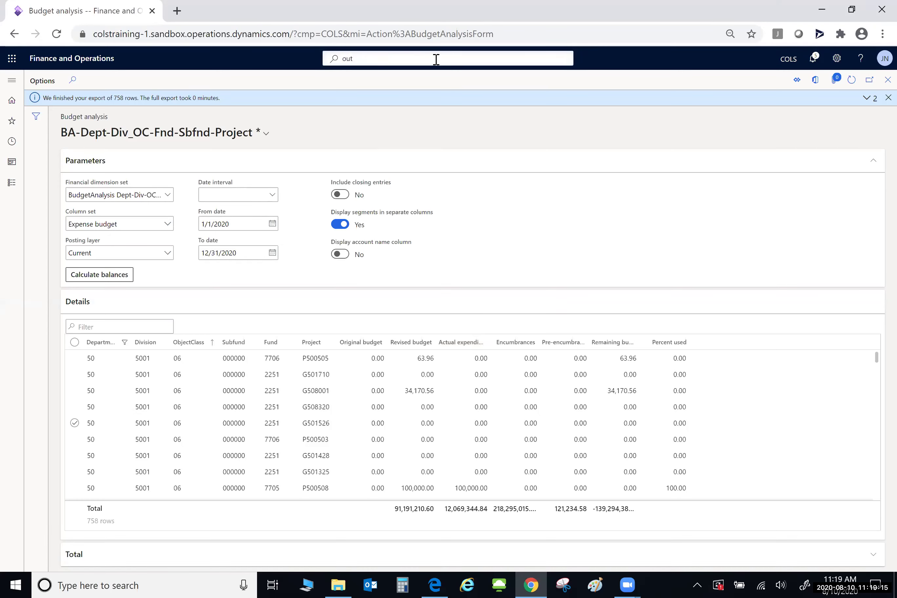